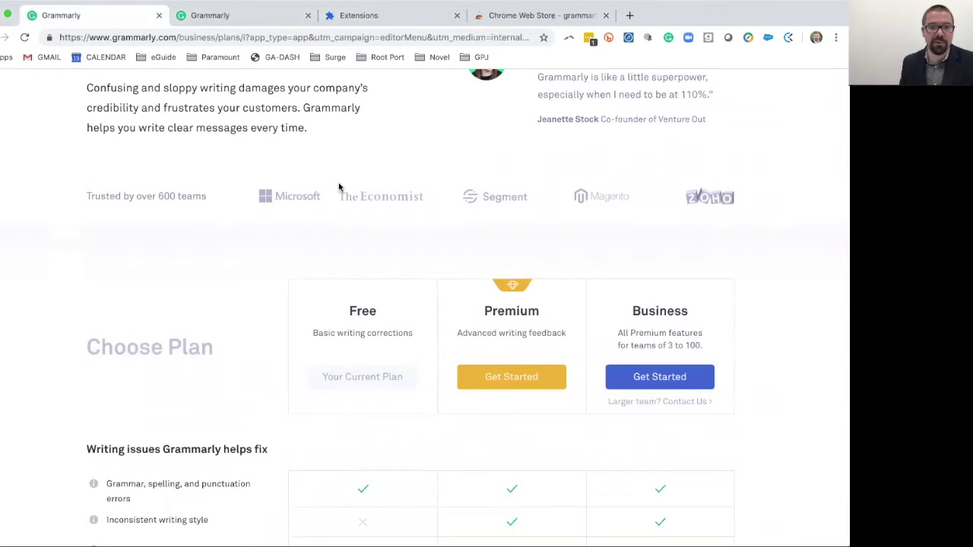
# Compare the Free, Premium and Business plans across writing issues, team management tools and core features
pyautogui.scroll(-2, 337, 189)
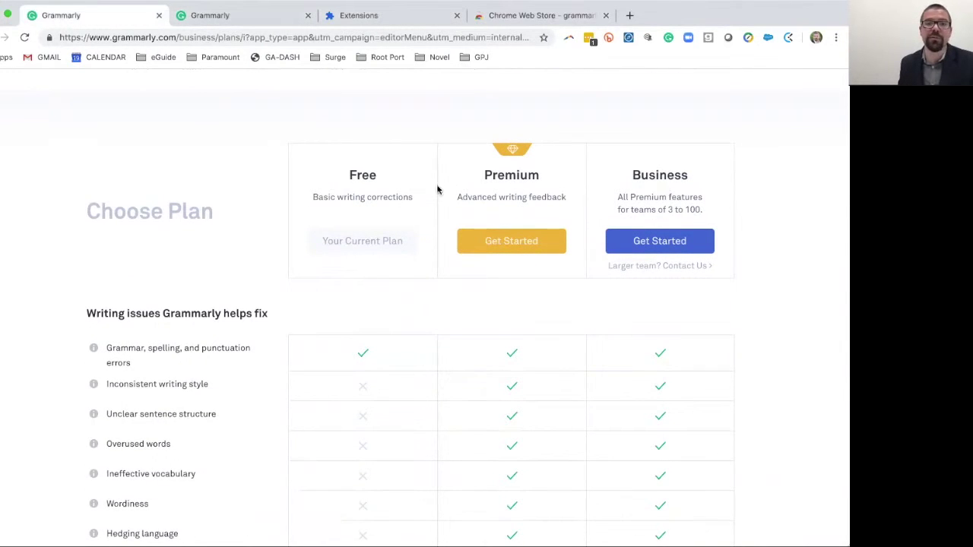
pyautogui.scroll(-1, 404, 203)
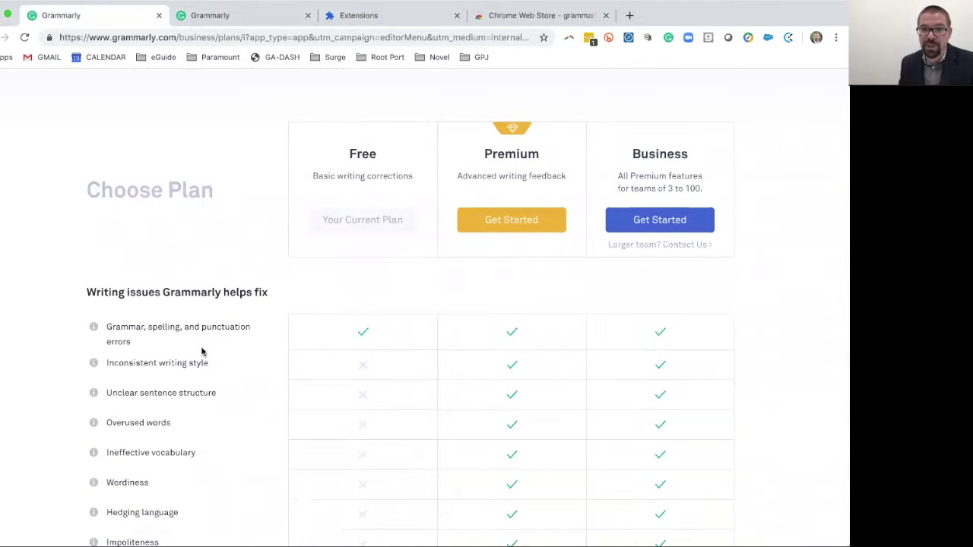
pyautogui.scroll(-1, 207, 341)
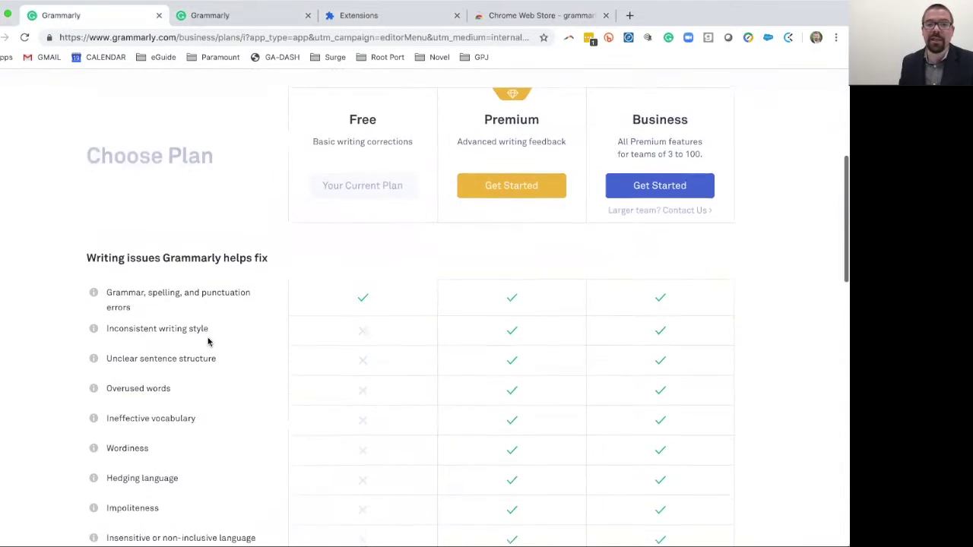
pyautogui.scroll(-1, 236, 333)
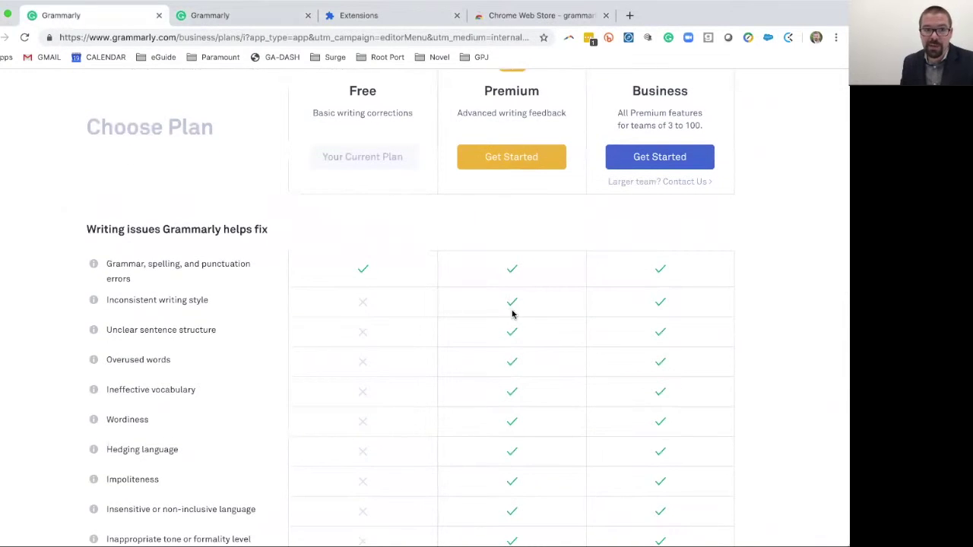
pyautogui.scroll(-1, 512, 313)
pyautogui.scroll(-2, 512, 313)
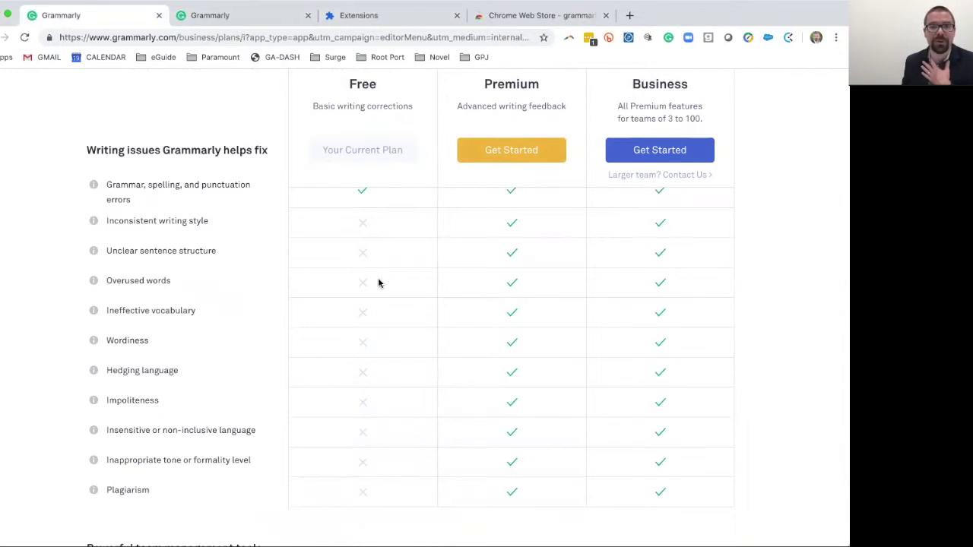
pyautogui.scroll(-3, 379, 283)
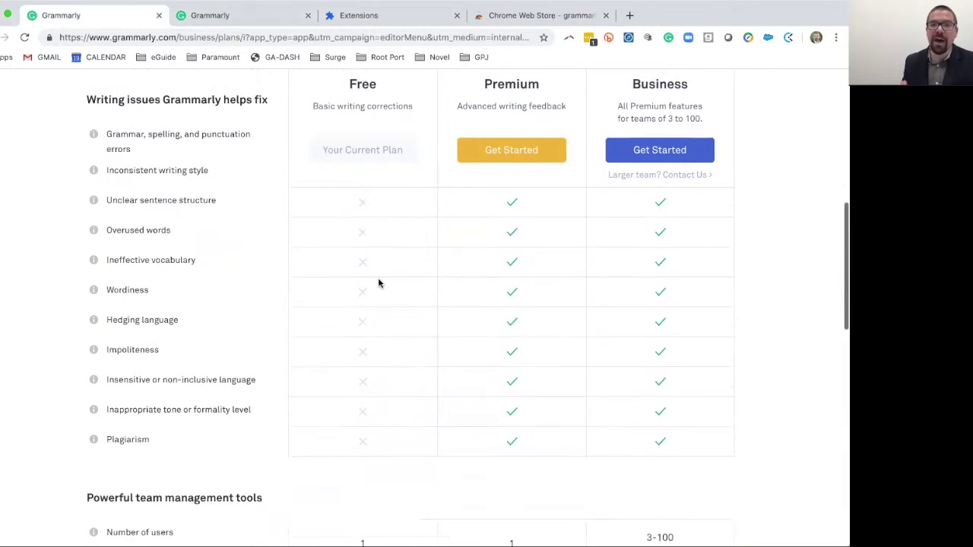
pyautogui.scroll(-5, 385, 275)
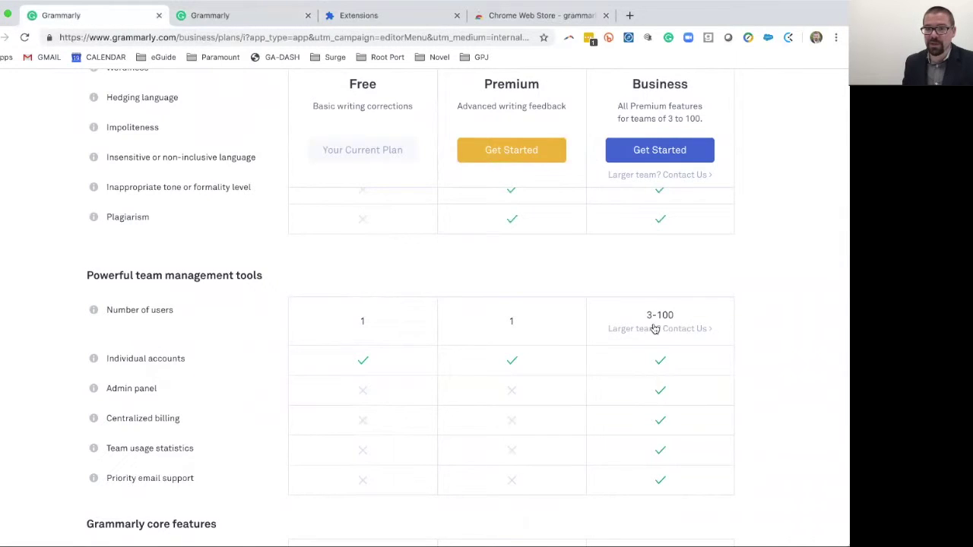
pyautogui.scroll(-1, 648, 317)
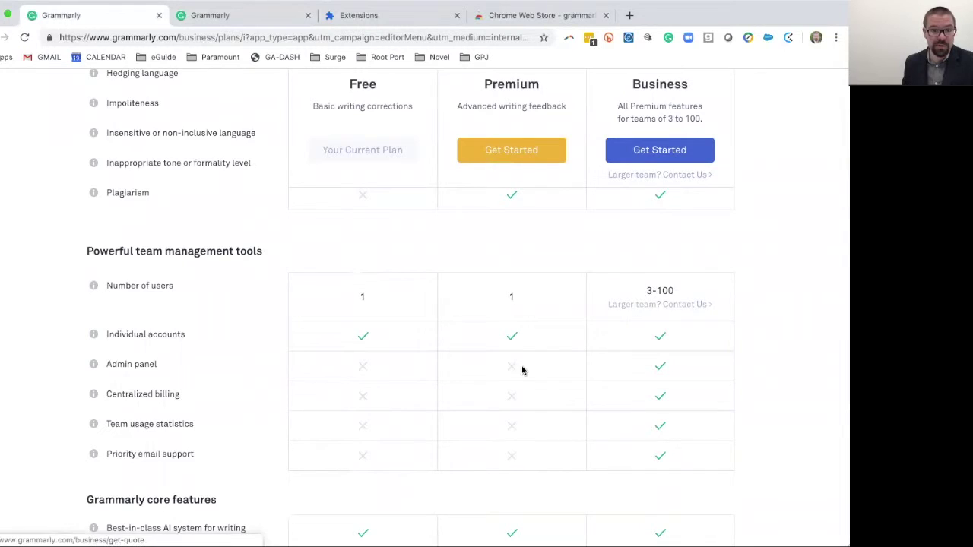
pyautogui.scroll(-3, 522, 357)
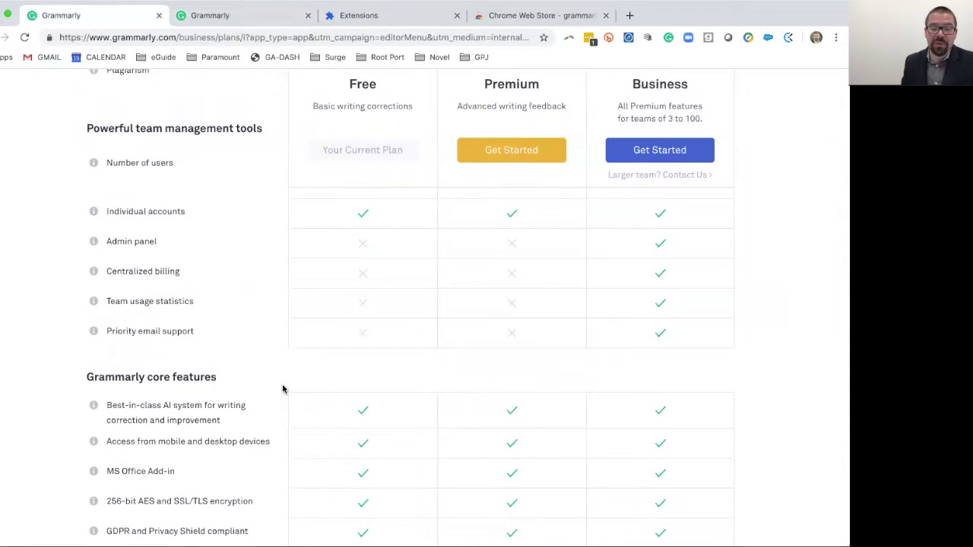
pyautogui.scroll(-1, 283, 388)
pyautogui.scroll(-1, 258, 369)
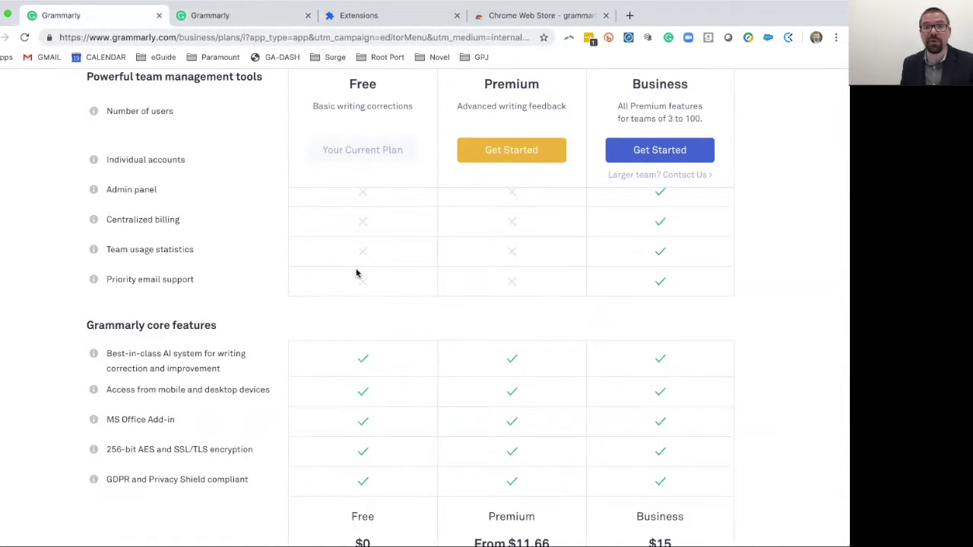
# On the Grammarly dashboard, view the document upload picker without choosing a file, and open the list of Grammarly apps
pyautogui.click(226, 17)
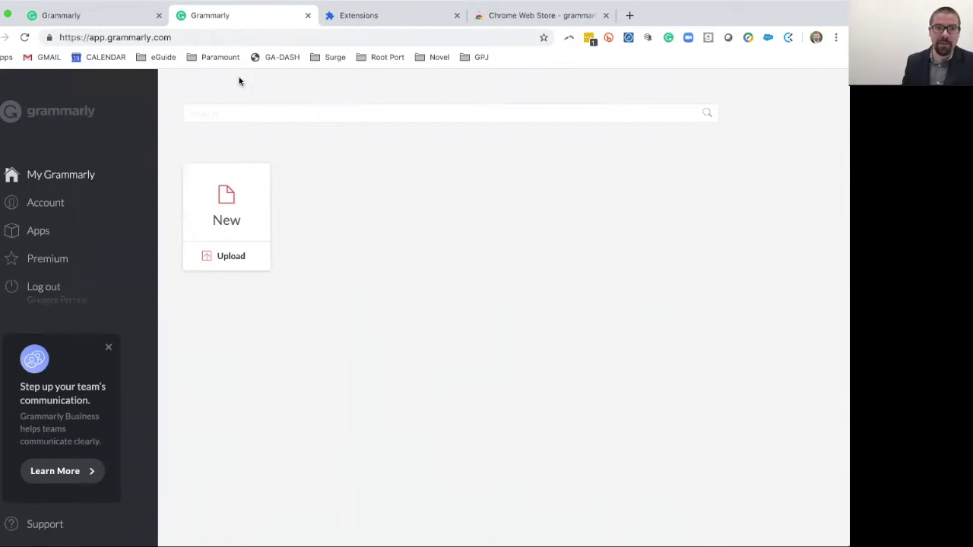
pyautogui.click(231, 263)
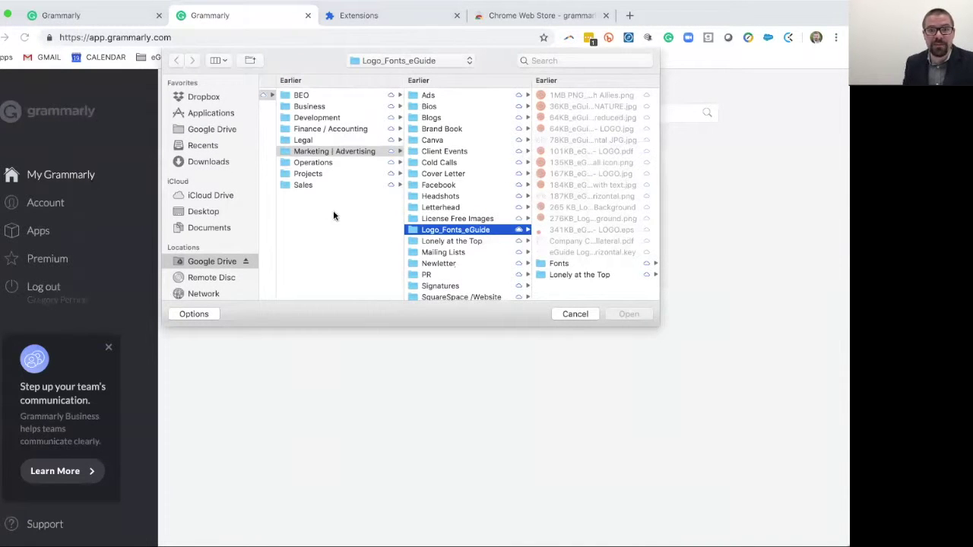
pyautogui.click(574, 314)
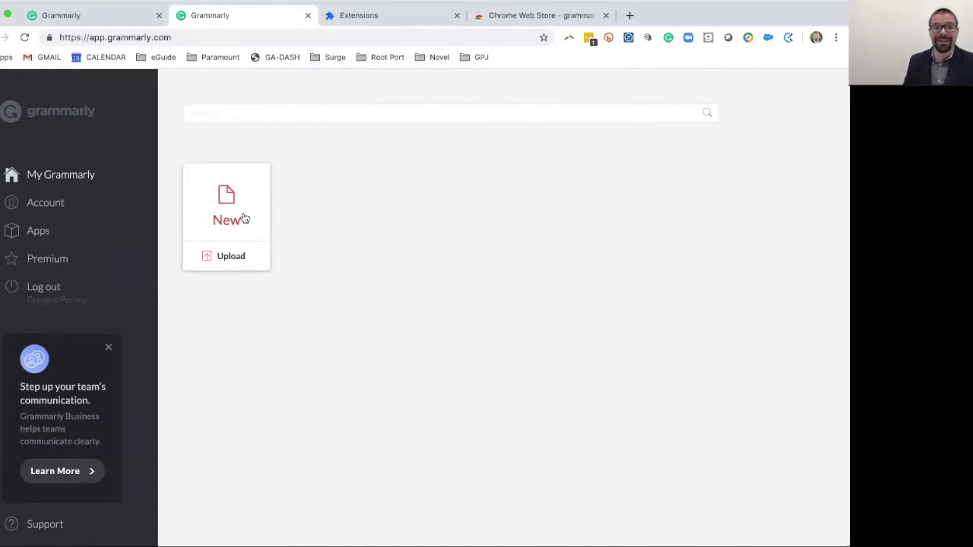
pyautogui.click(32, 234)
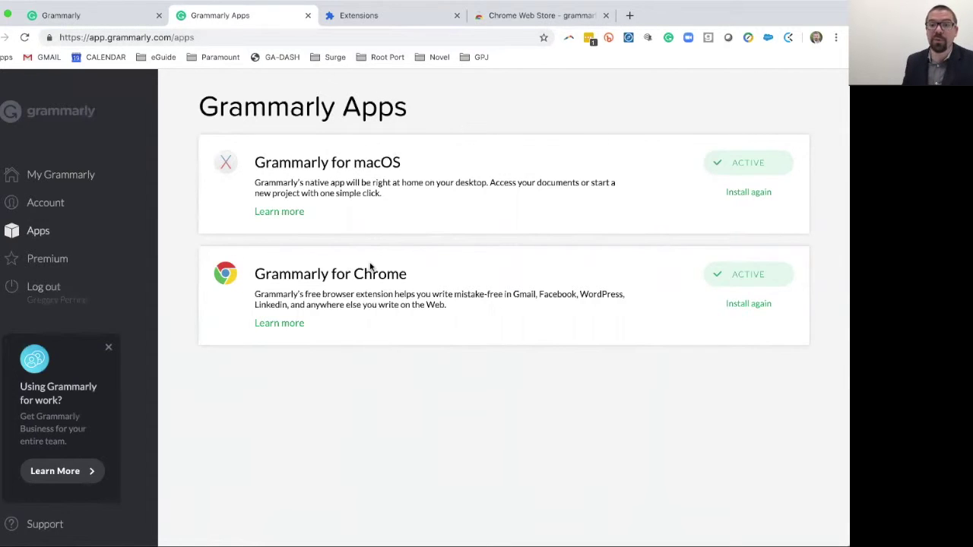
# Open Chrome's extension management page with the full list of installed extensions in view
pyautogui.click(836, 38)
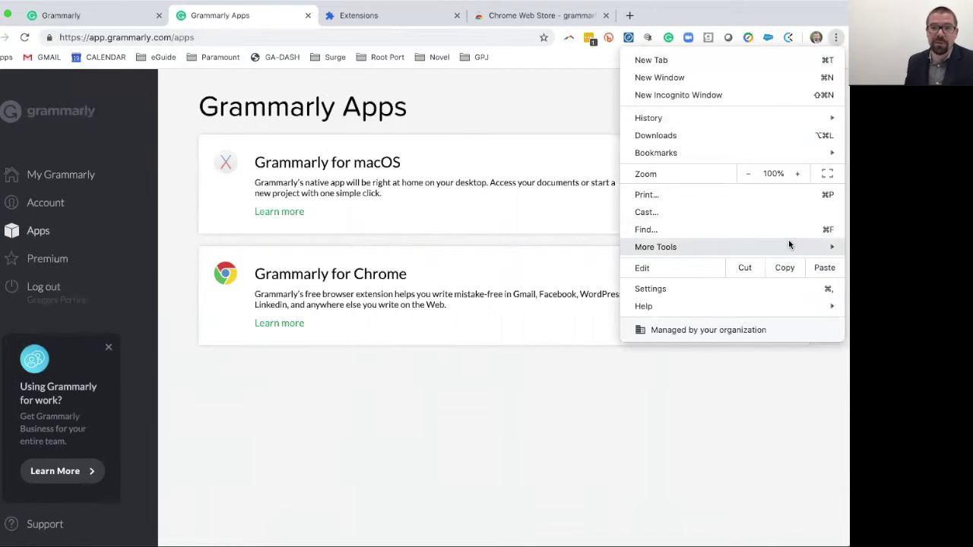
pyautogui.moveTo(787, 248)
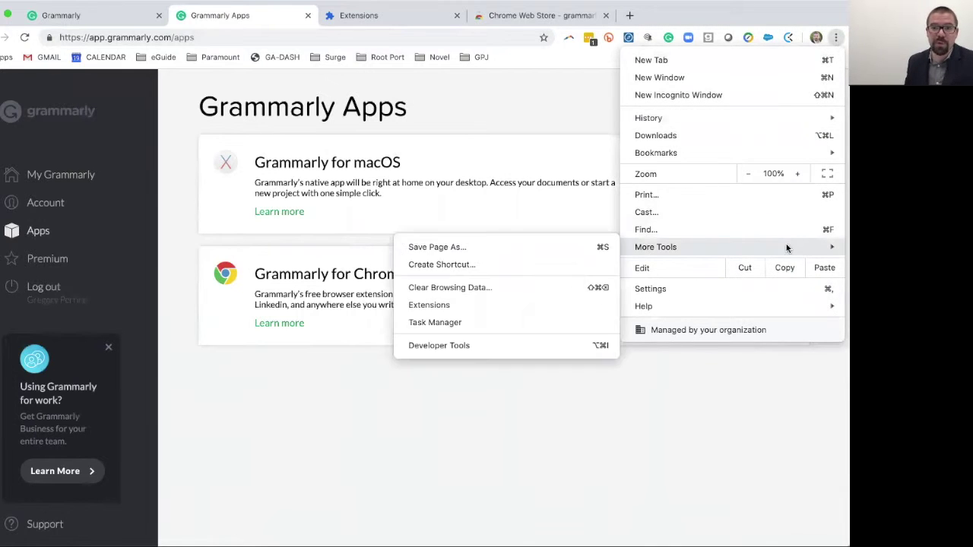
pyautogui.click(533, 304)
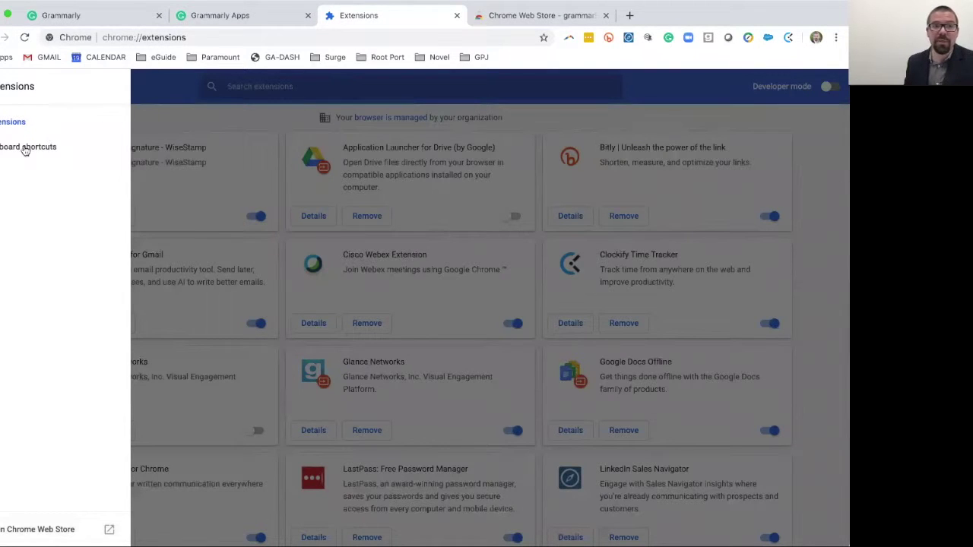
pyautogui.click(263, 142)
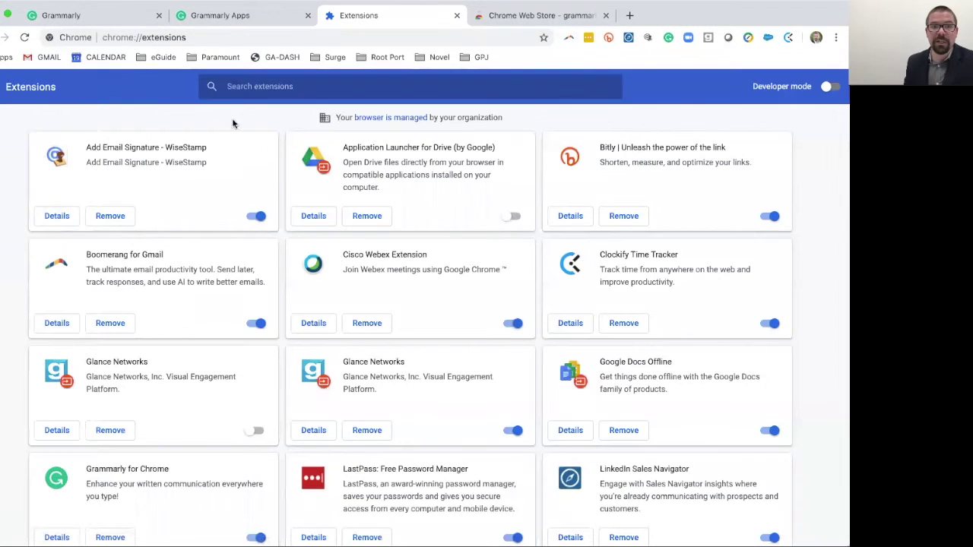
# Open the Chrome Web Store from the extensions page and close the older store tab
pyautogui.click(1, 86)
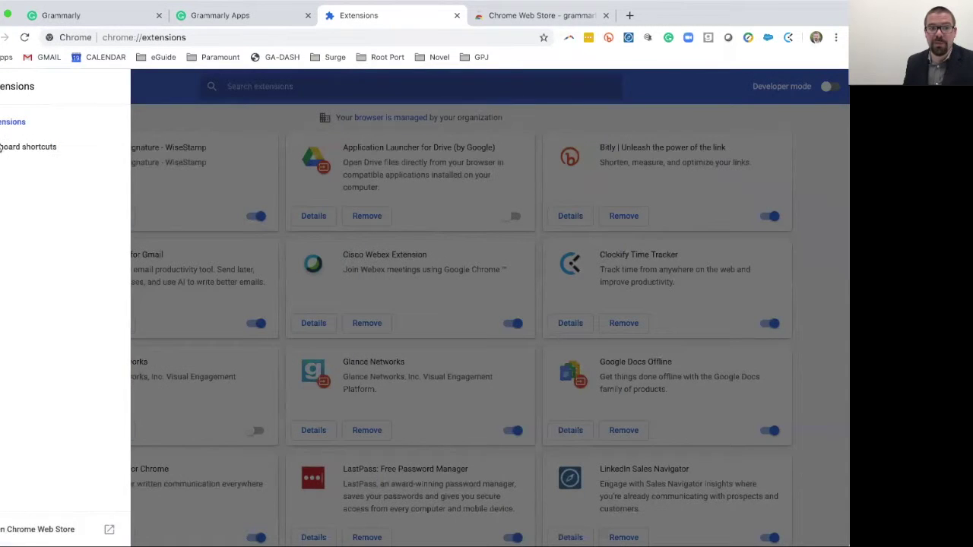
pyautogui.click(53, 527)
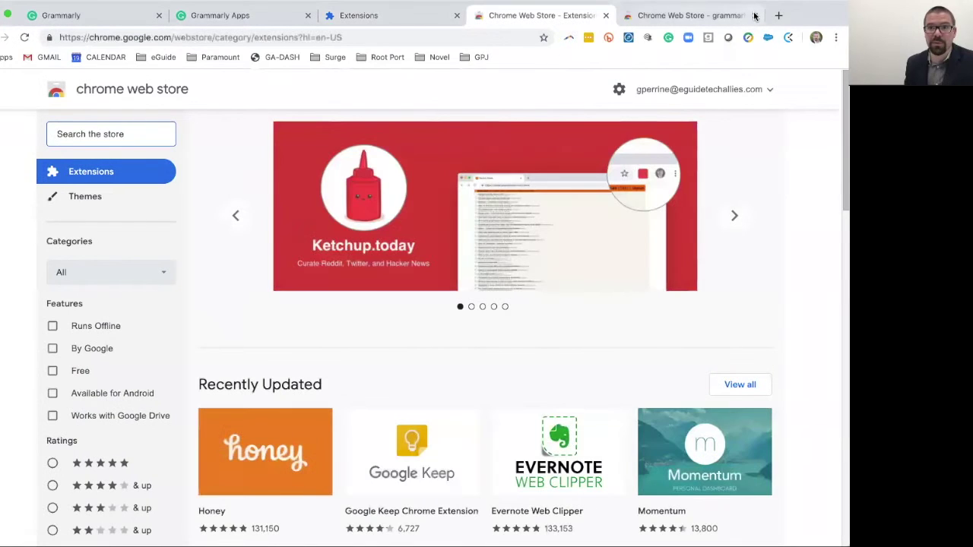
pyautogui.click(755, 15)
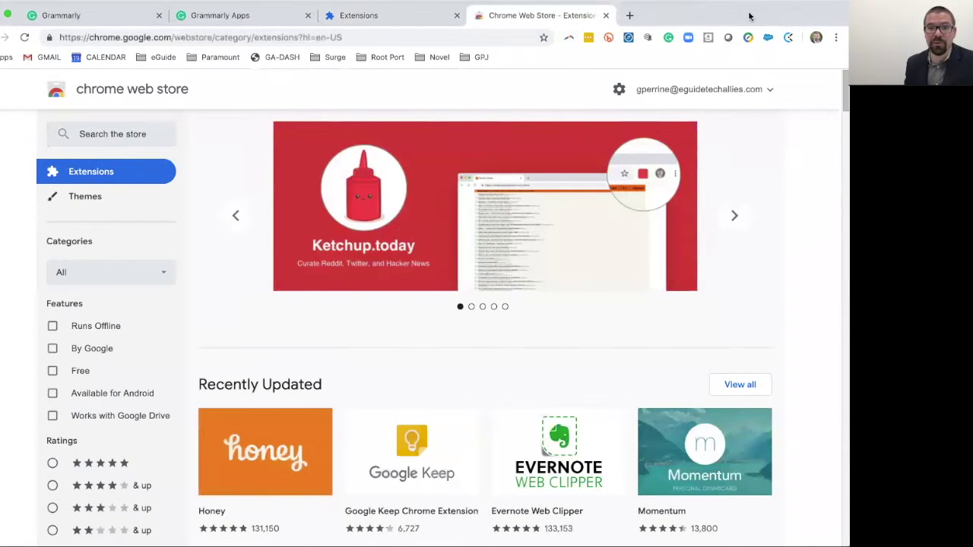
# Search the Chrome Web Store for "Grammarly" and check the installed Grammarly extension's popup
pyautogui.click(131, 134)
pyautogui.write('Grammer')
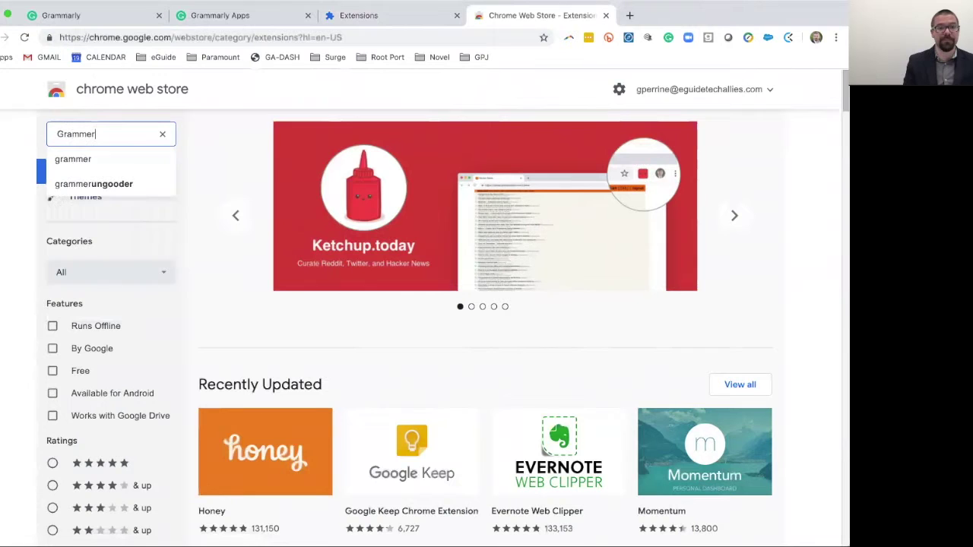
pyautogui.press('BackSpace')
pyautogui.press('BackSpace')
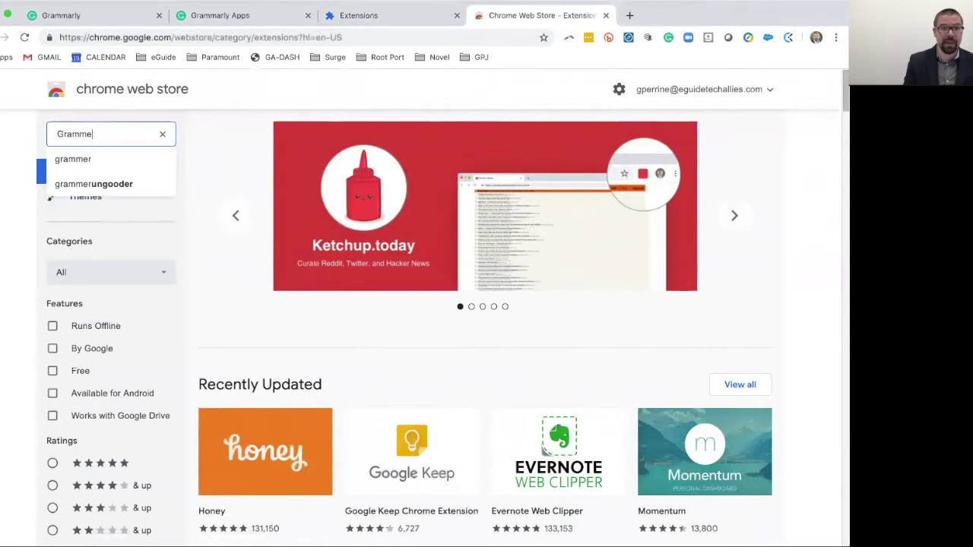
pyautogui.write('arly')
pyautogui.press('Return')
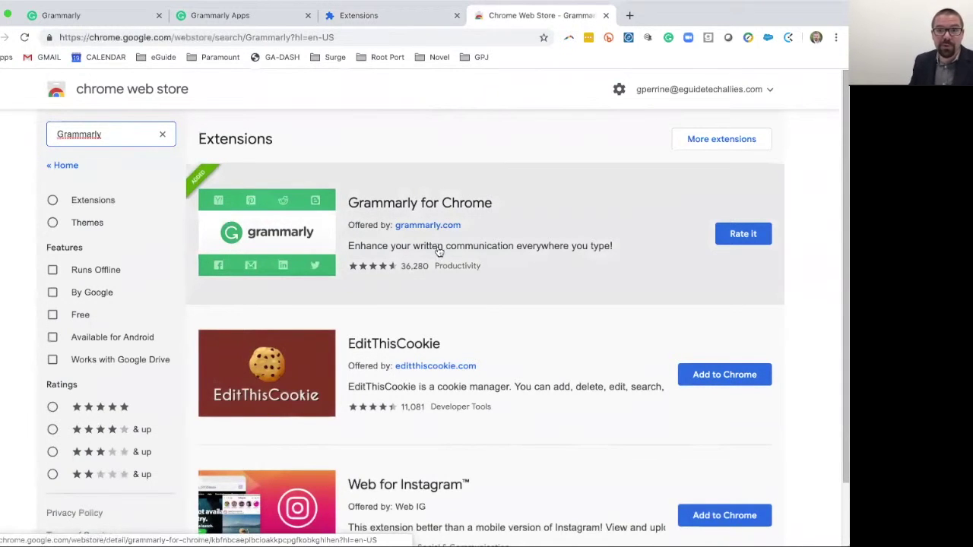
pyautogui.click(668, 38)
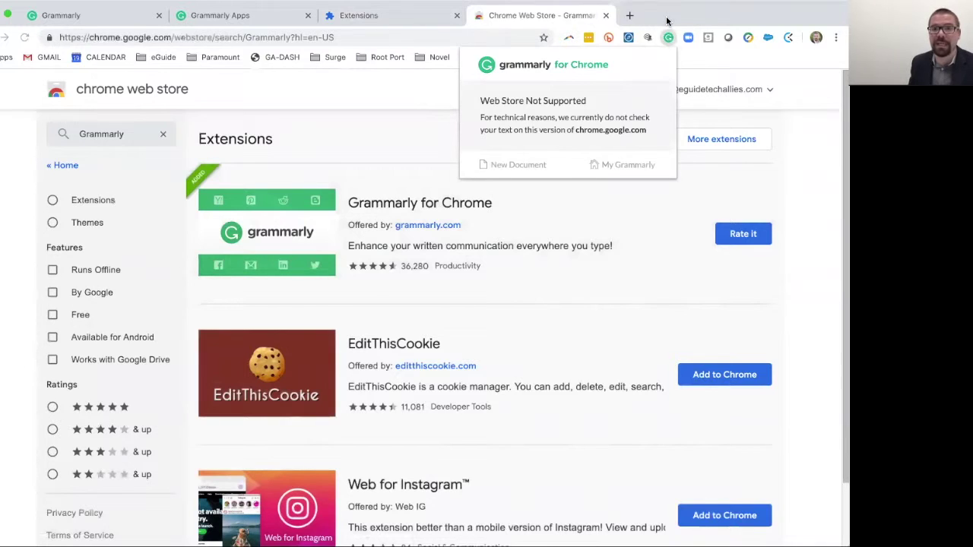
pyautogui.click(667, 21)
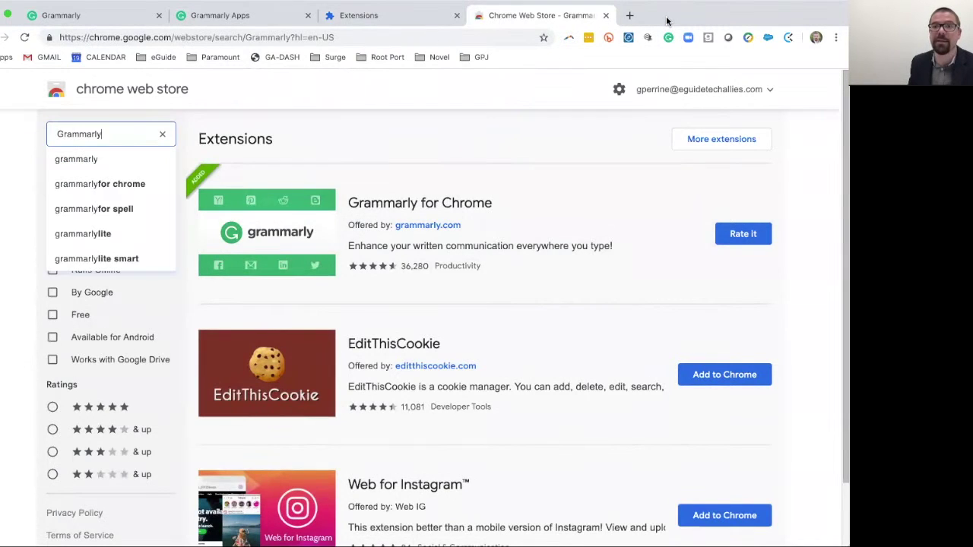
# Open Gmail in a new tab and start a new email in an enlarged compose window
pyautogui.click(627, 21)
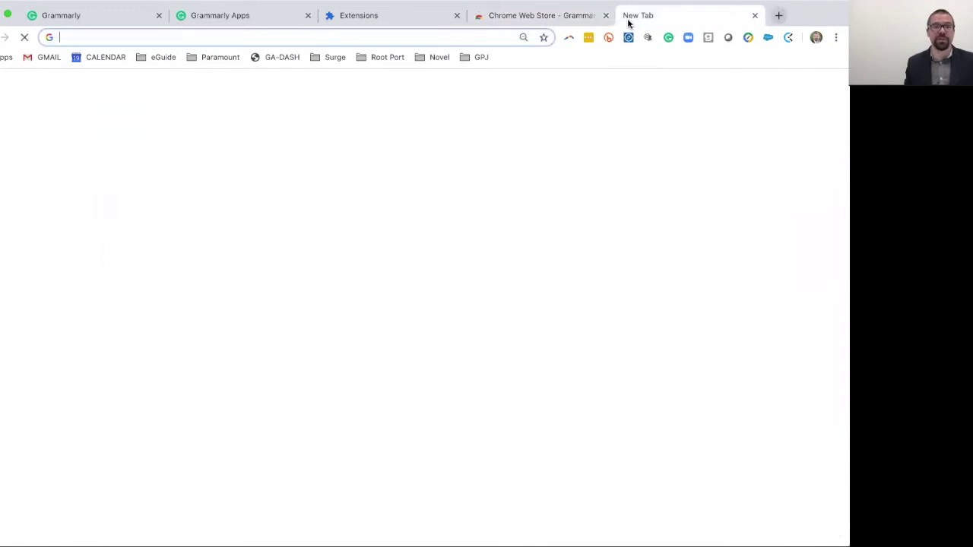
pyautogui.write('gm')
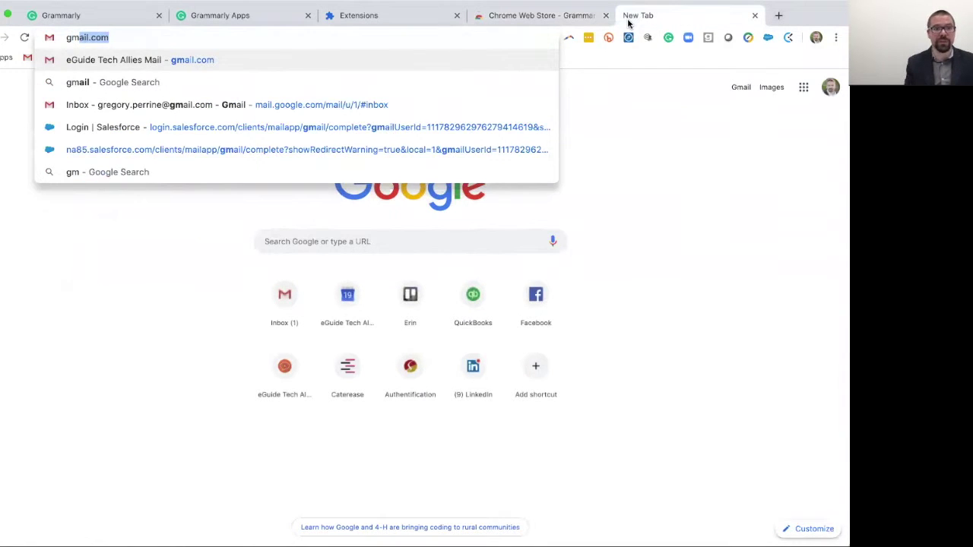
pyautogui.press('Return')
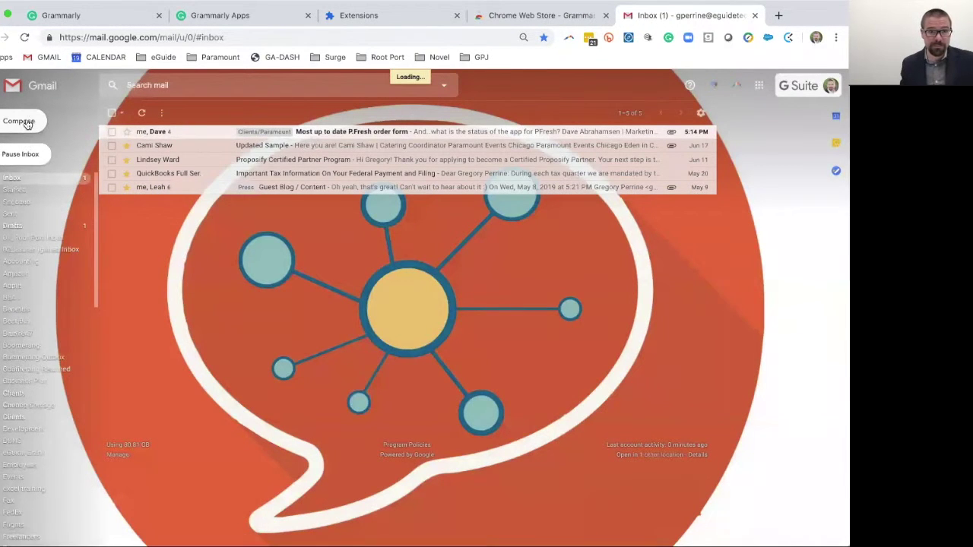
pyautogui.click(25, 121)
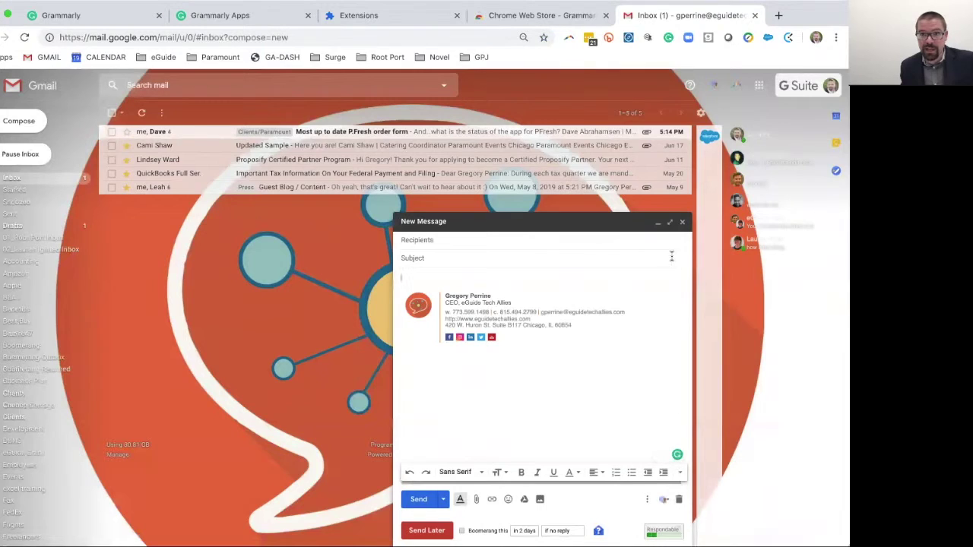
pyautogui.click(669, 224)
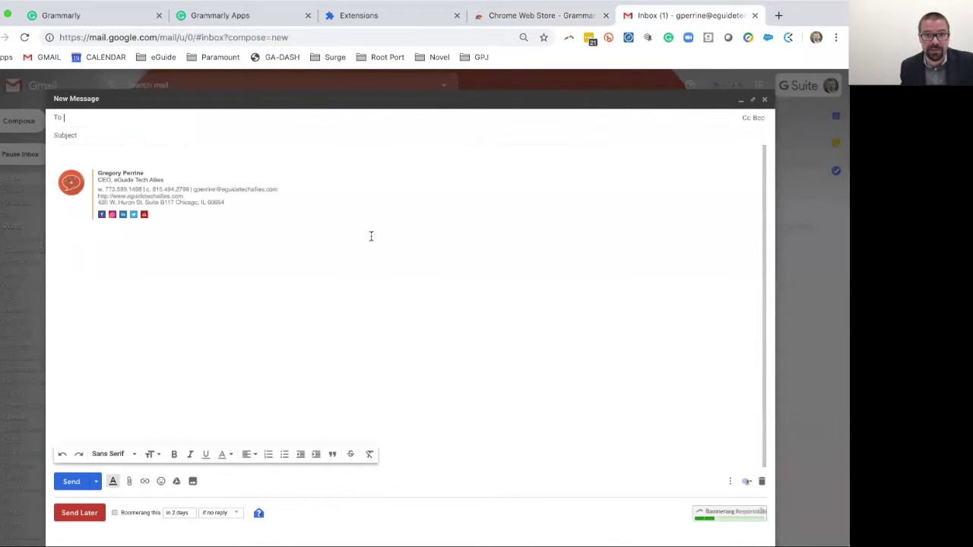
# Write "Thier was an issue on ..." in the message body and accept Grammarly's spelling correction "Their"
pyautogui.click(105, 153)
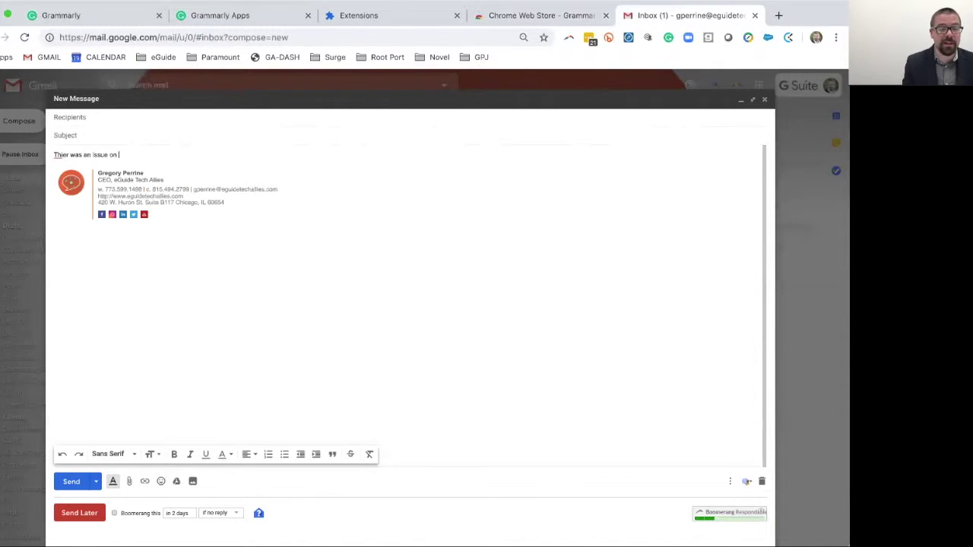
pyautogui.write('Thier was an issue on ...')
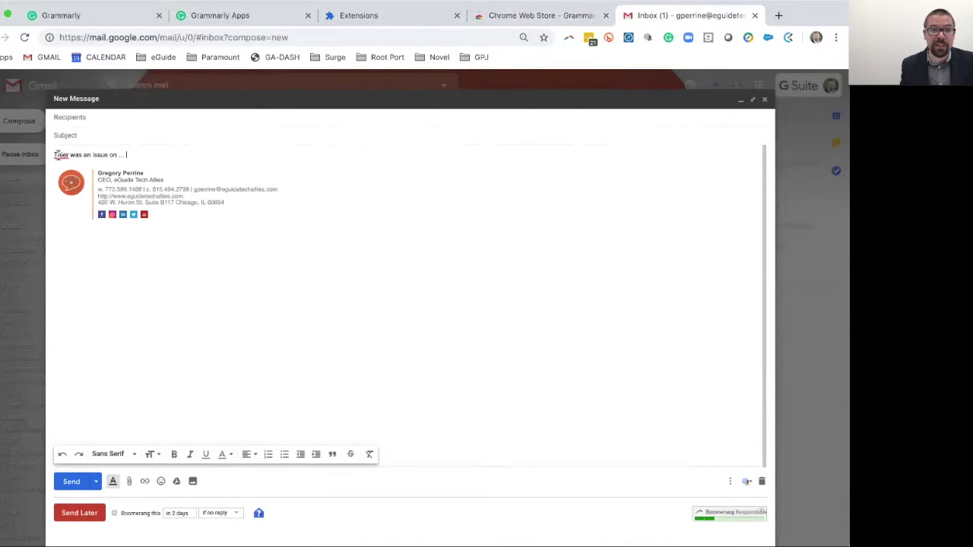
pyautogui.moveTo(59, 157)
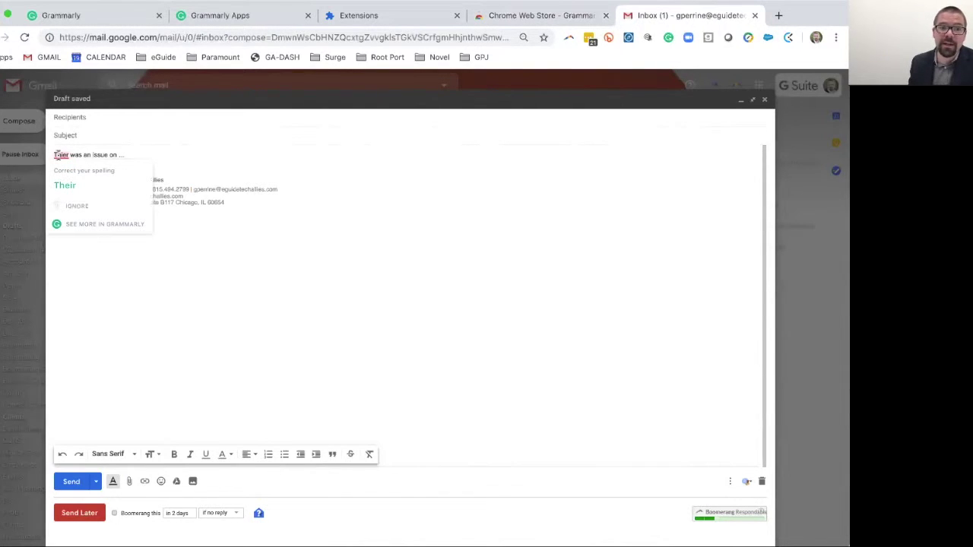
pyautogui.click(80, 186)
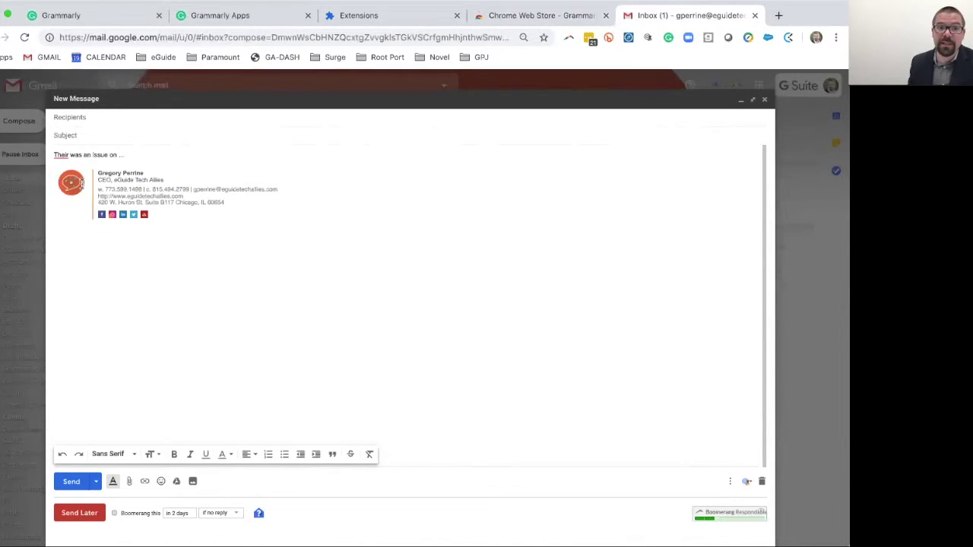
# Accept Grammarly's replacement "There" for the message's first word and add a blank line below the sentence
pyautogui.moveTo(61, 156)
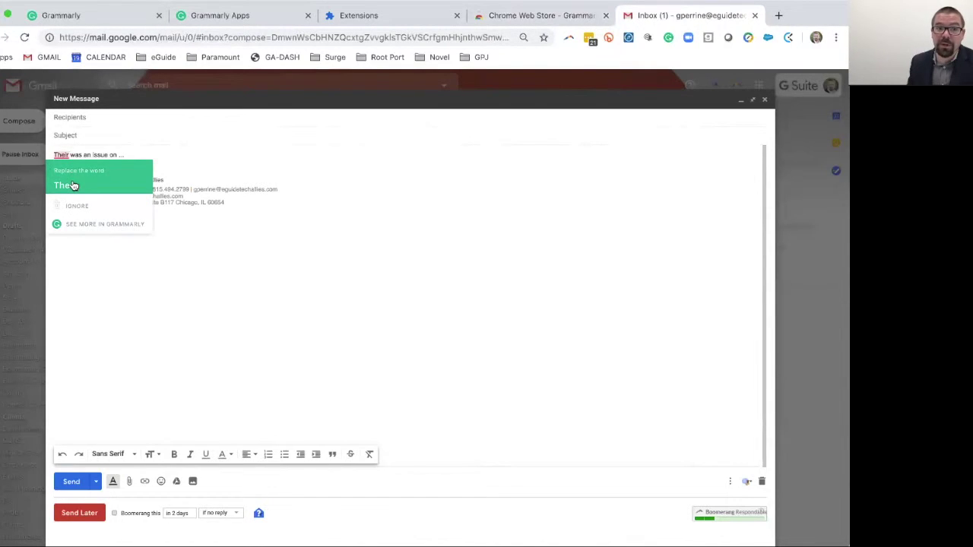
pyautogui.click(74, 185)
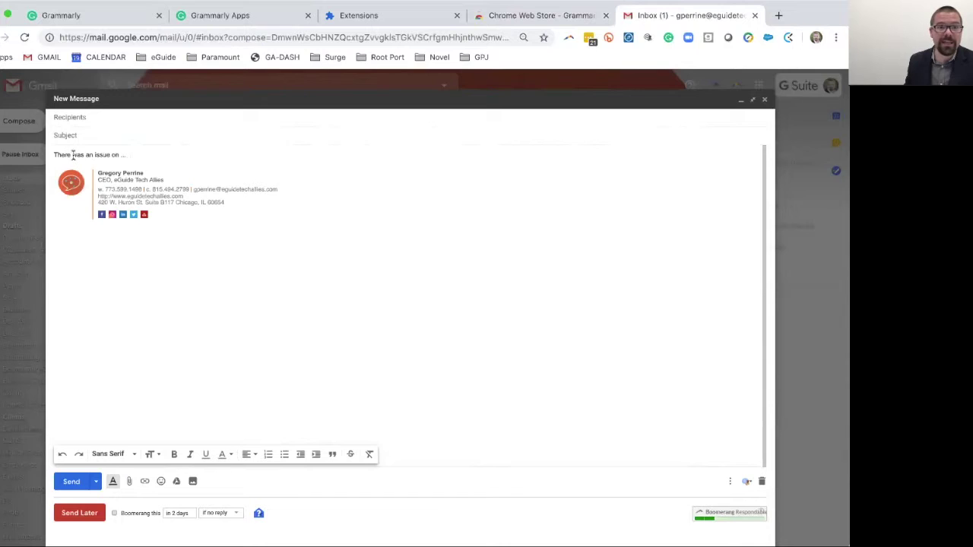
pyautogui.click(130, 154)
pyautogui.press('Return')
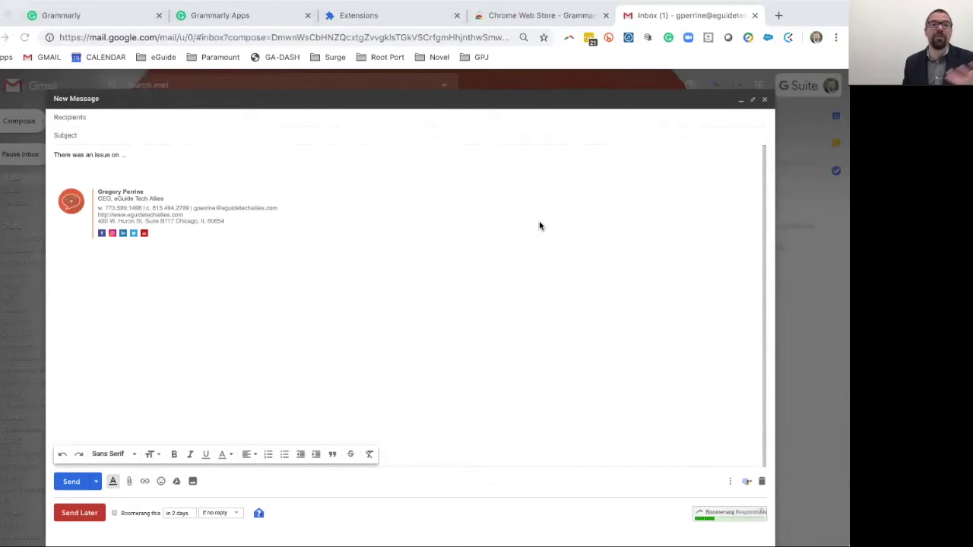
# Close the email draft and the Gmail tab, and return to the Grammarly Apps page
pyautogui.click(764, 100)
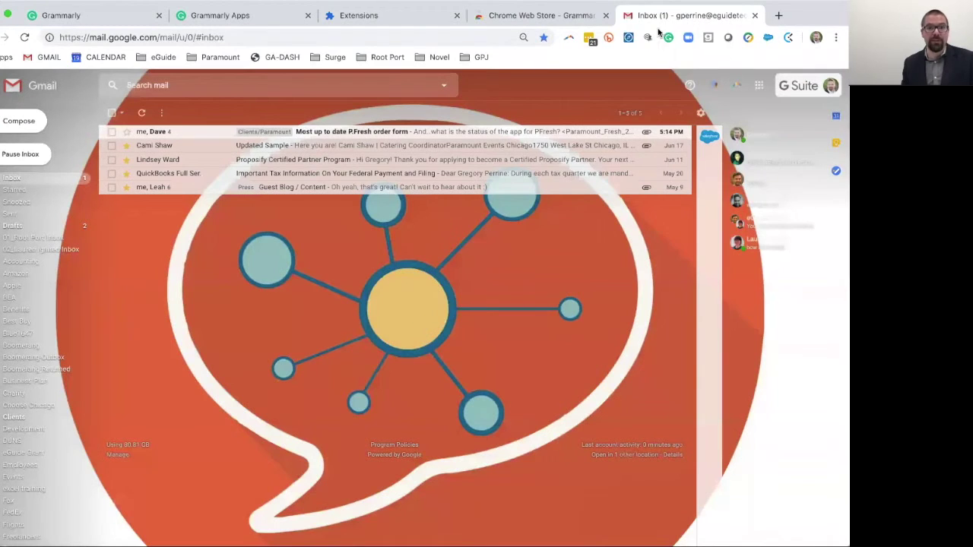
pyautogui.click(755, 15)
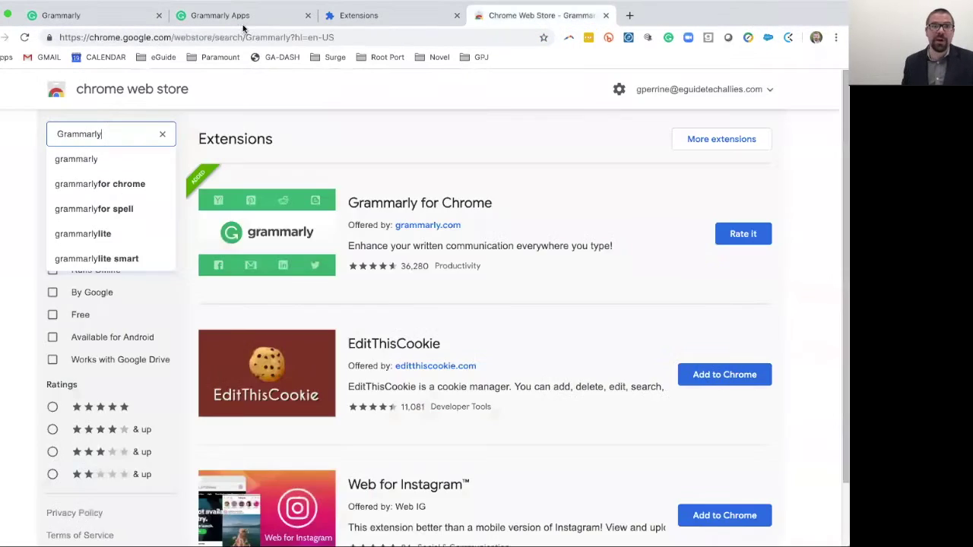
pyautogui.click(245, 17)
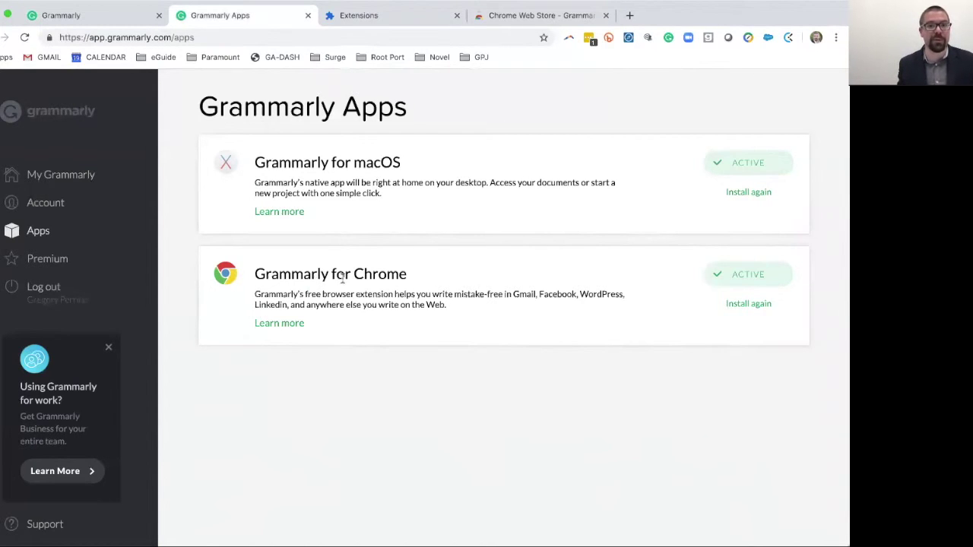
# Enter "exp" in a new tab's address field and check the Grammarly extension's popup settings there
pyautogui.click(628, 17)
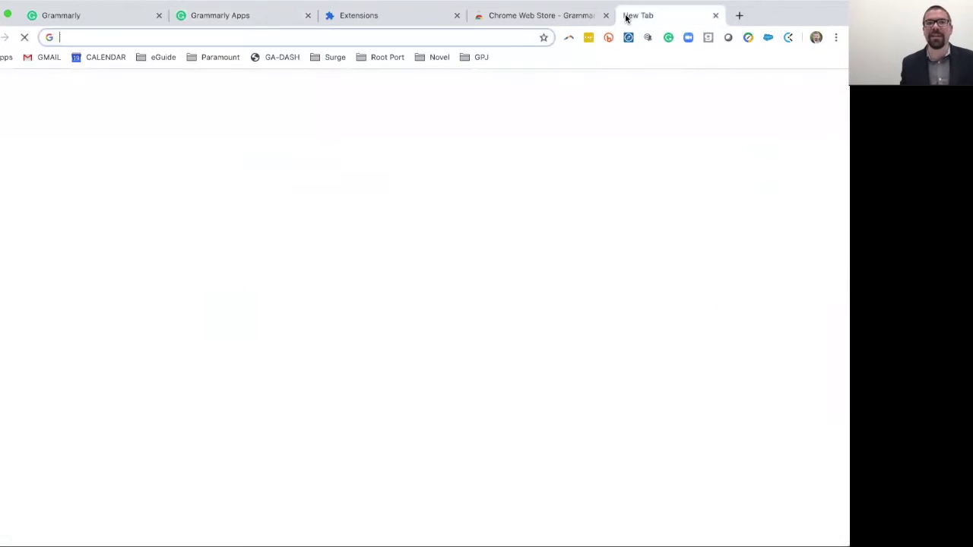
pyautogui.write('exp')
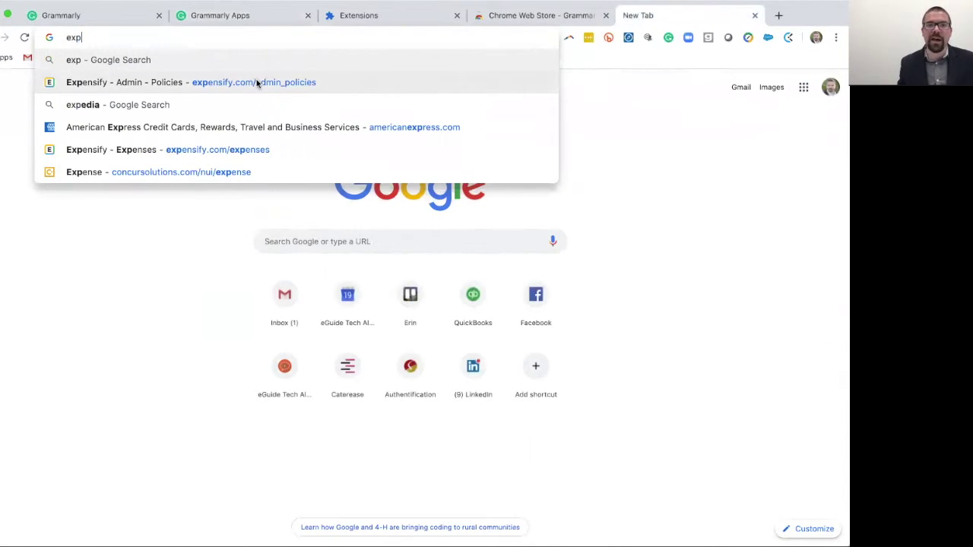
pyautogui.click(669, 39)
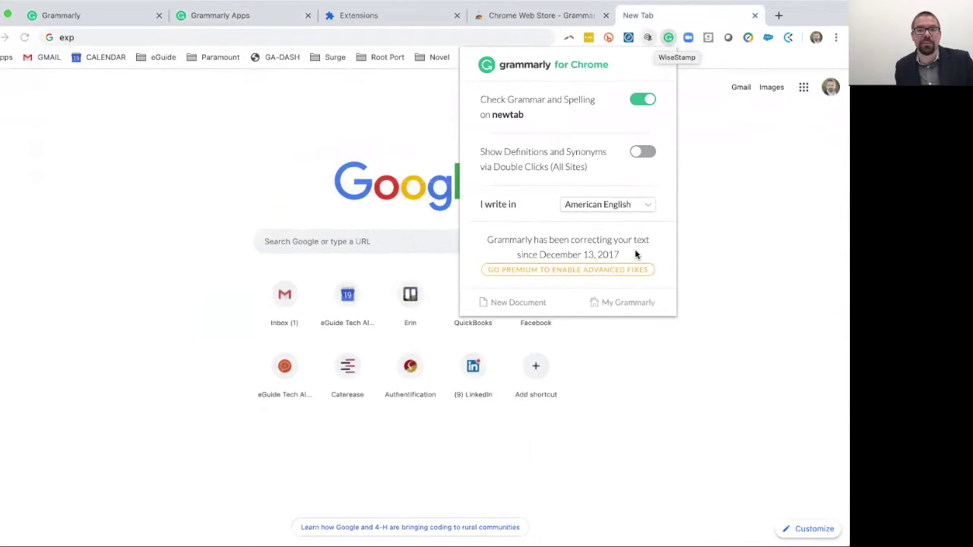
pyautogui.click(724, 165)
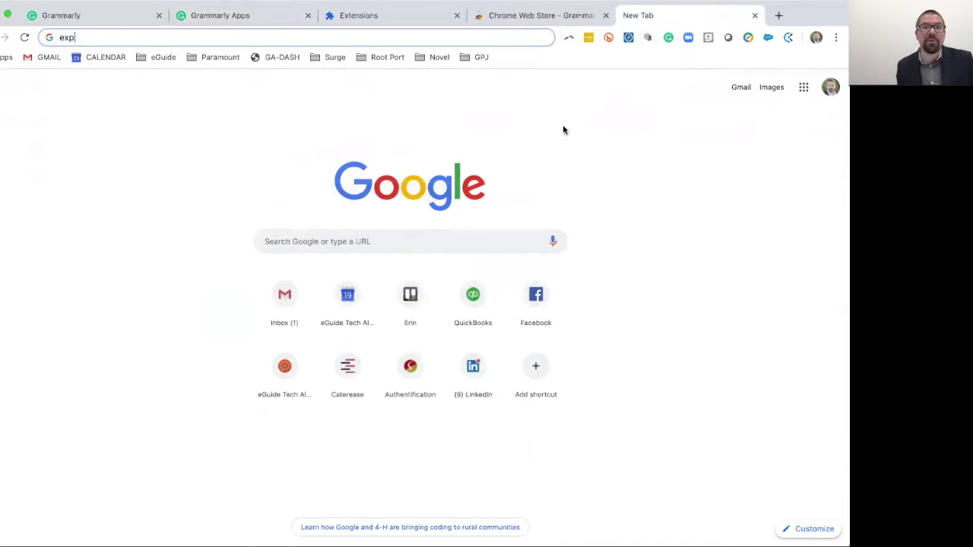
# Search the installed Chrome extensions for "gram" and return to the Grammarly Apps page
pyautogui.click(357, 20)
pyautogui.click(269, 87)
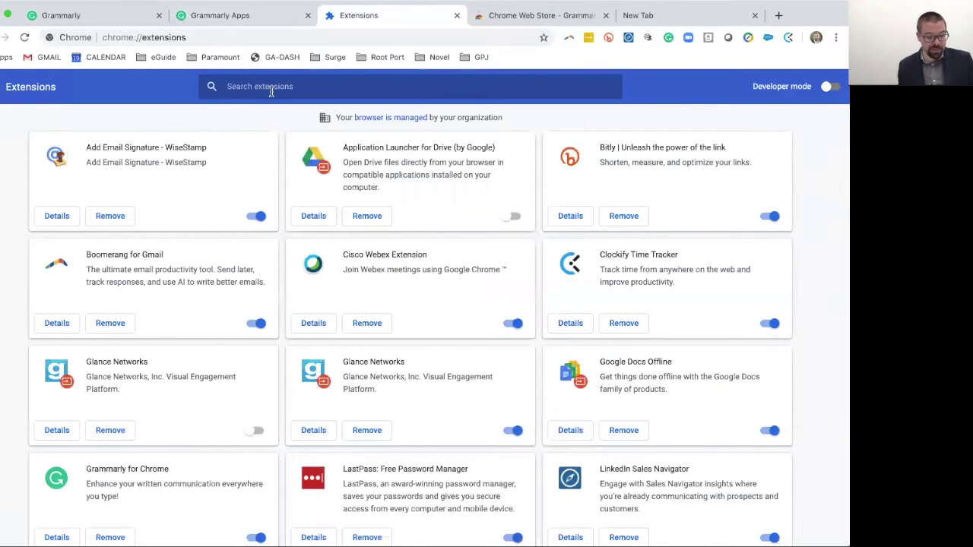
pyautogui.write('ga')
pyautogui.press('BackSpace')
pyautogui.write('ram')
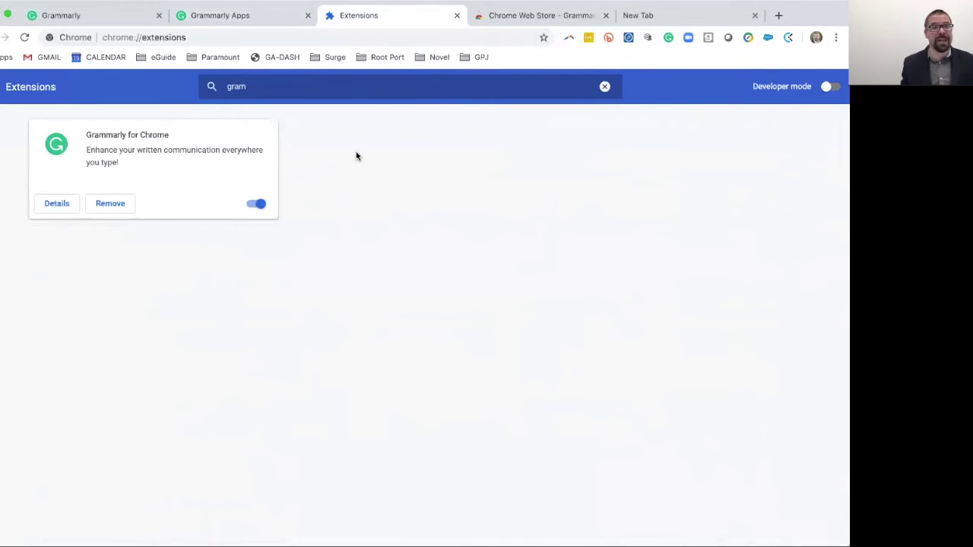
pyautogui.click(224, 16)
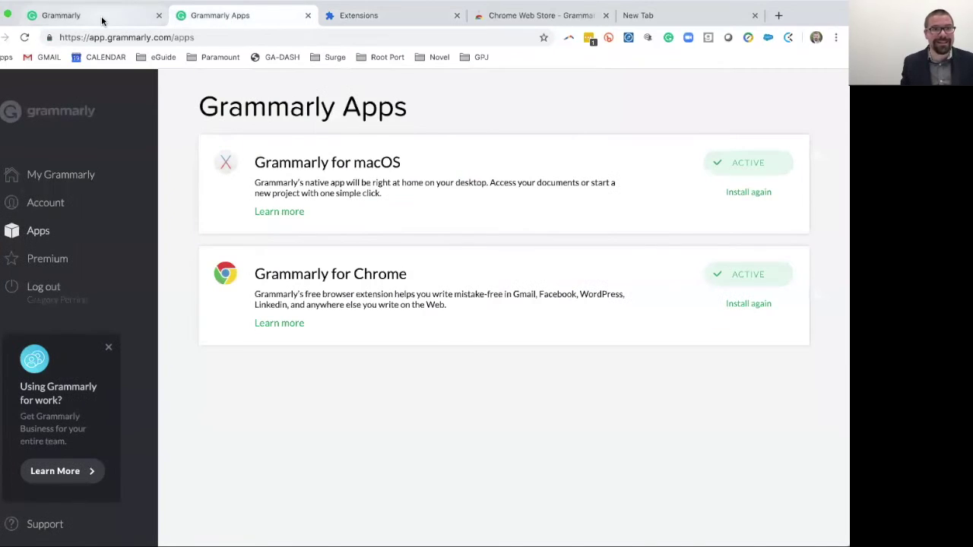